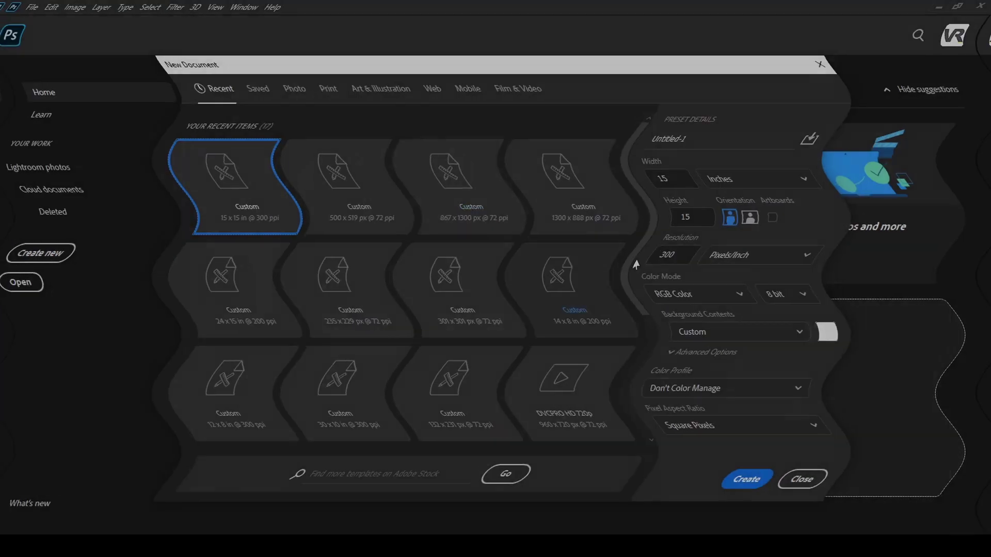
Scroll through the New Document Recent list, then close it back to the Home screen.
mouse_move(638, 138)
mouse_down()
mouse_move(638, 283)
mouse_move(637, 154)
mouse_up()
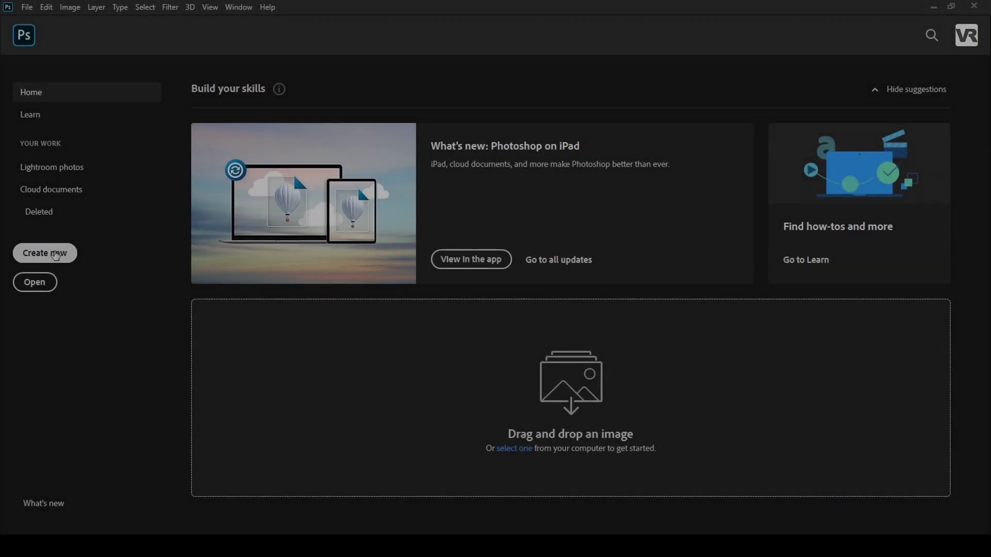
click(56, 253)
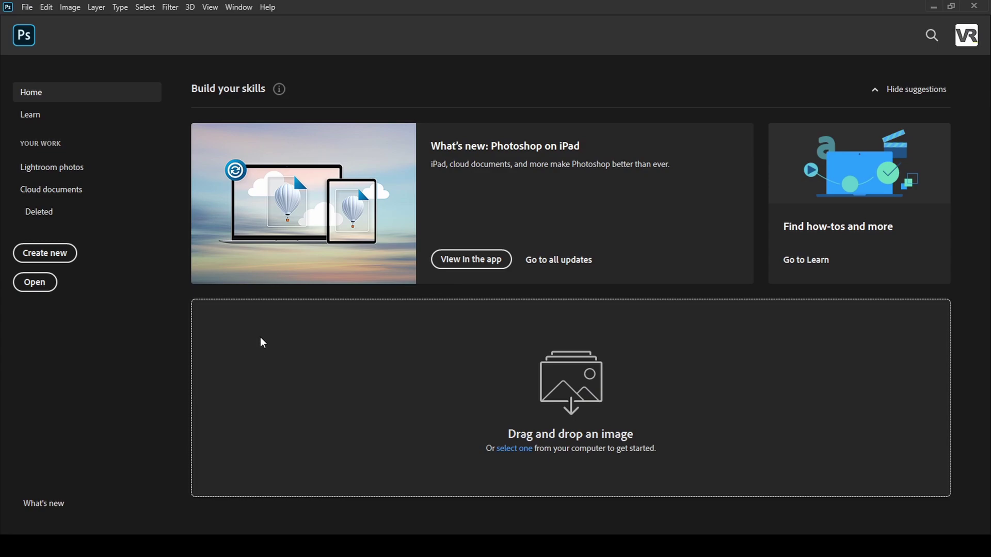
Review the Saved presets and scroll through the 17 Recent presets in New Document, then close it.
click(42, 254)
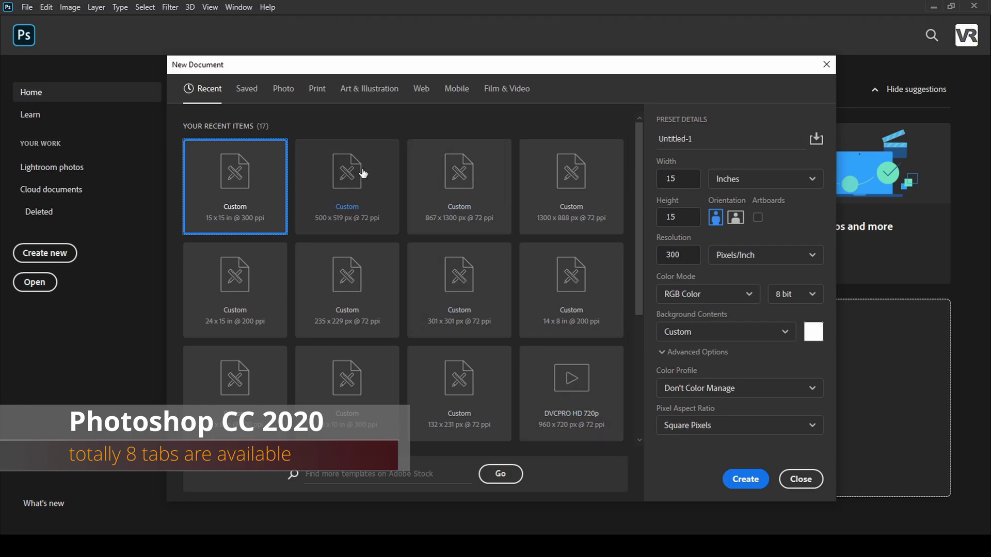
click(244, 88)
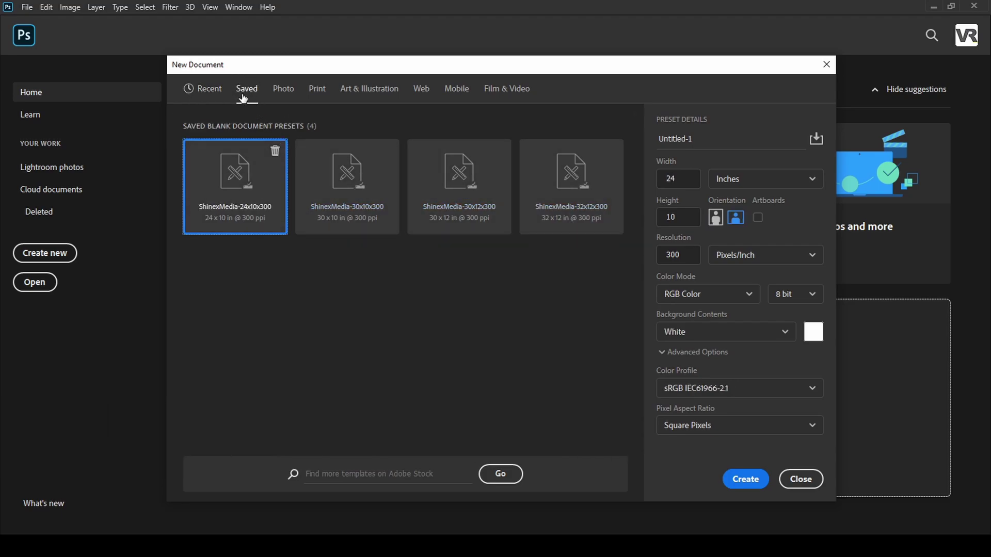
click(201, 91)
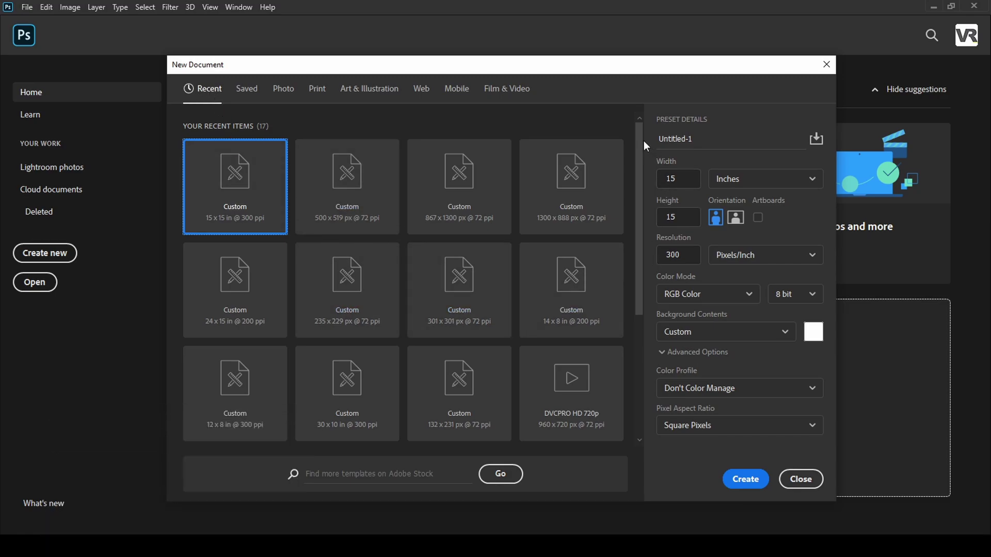
drag(637, 141, 637, 153)
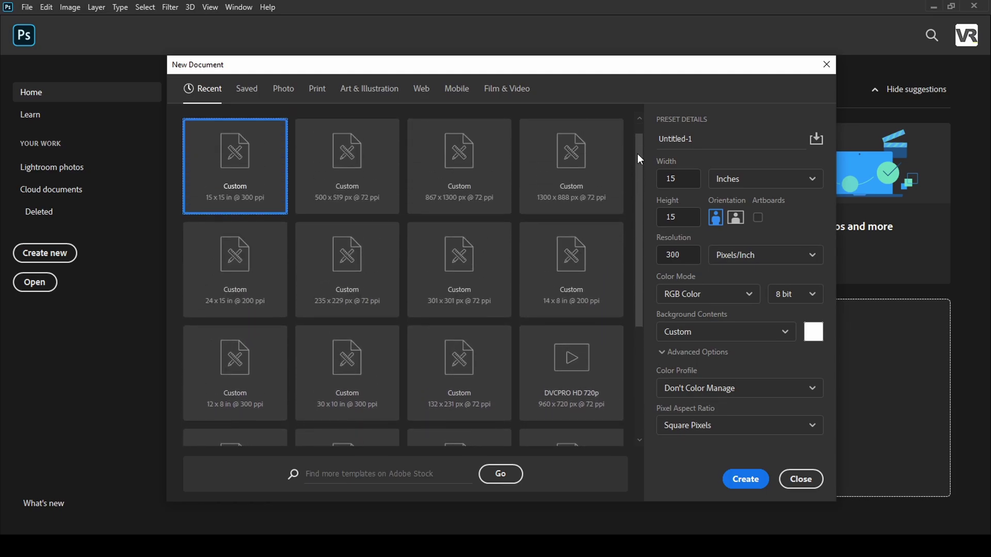
scroll(643, 157, up, 1)
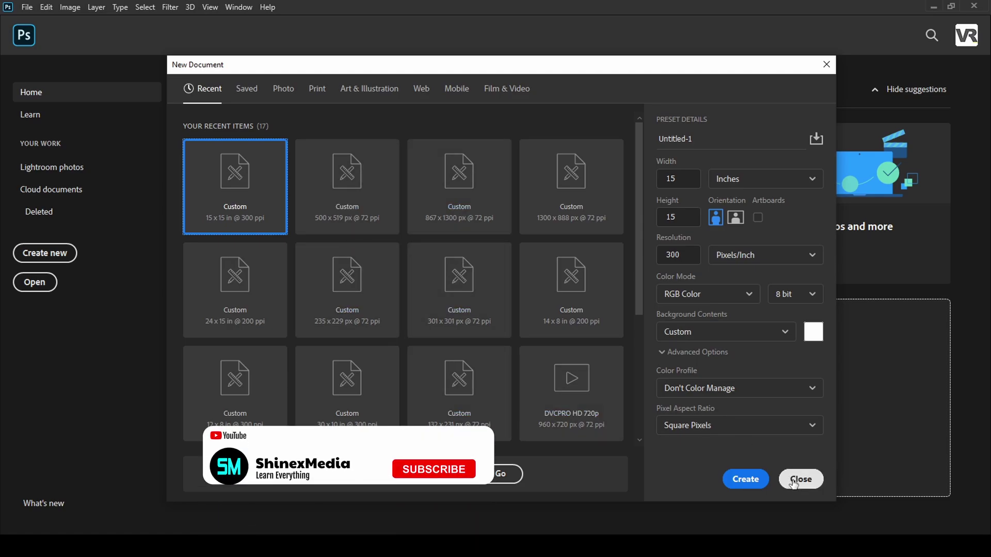
click(786, 482)
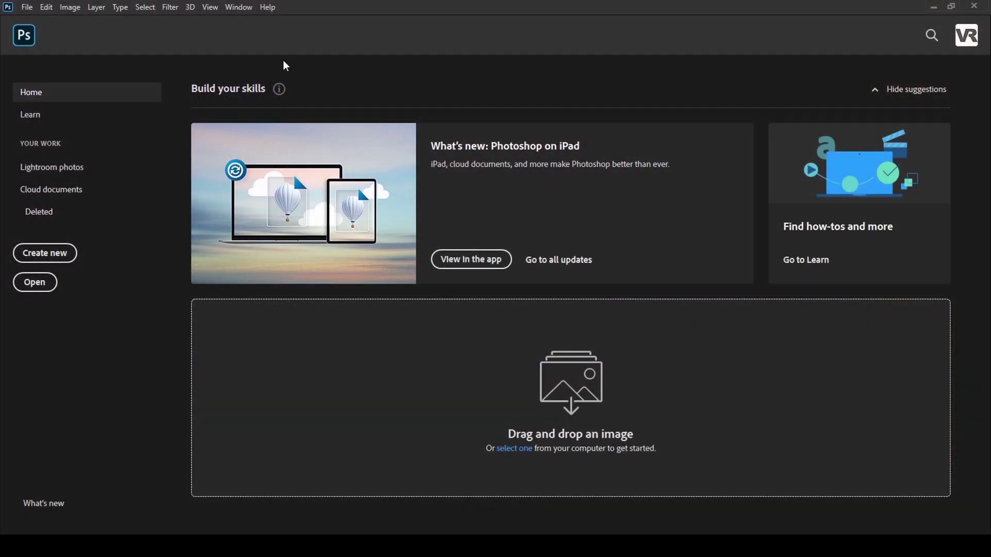
Confirm via Help > About Photoshop that version 21.1.2 is installed.
key(ctrl+n)
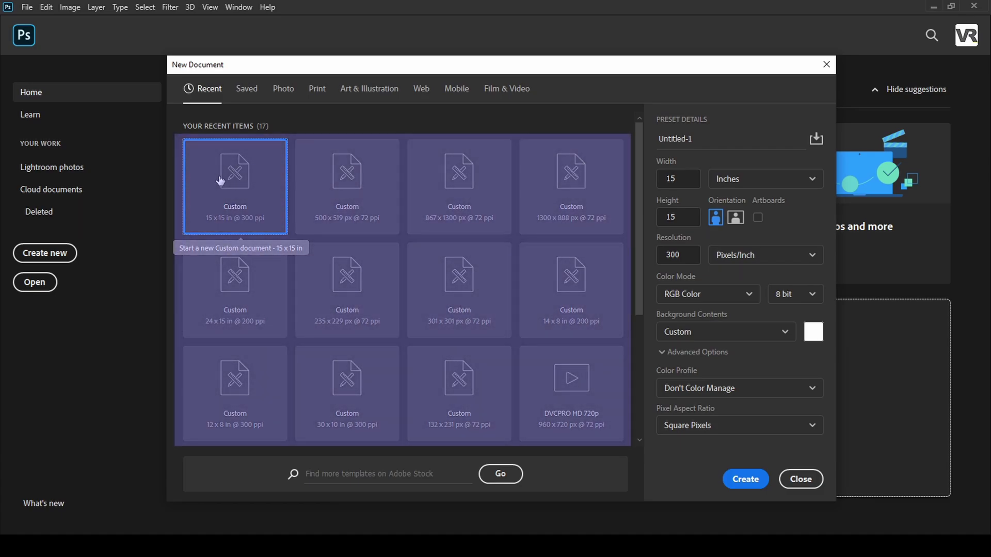
key(Escape)
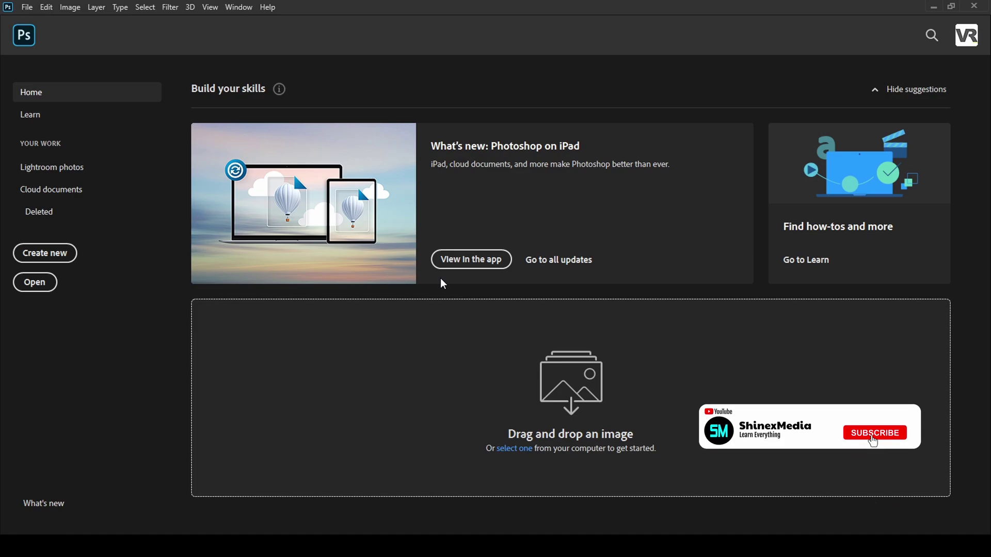
click(268, 7)
click(286, 63)
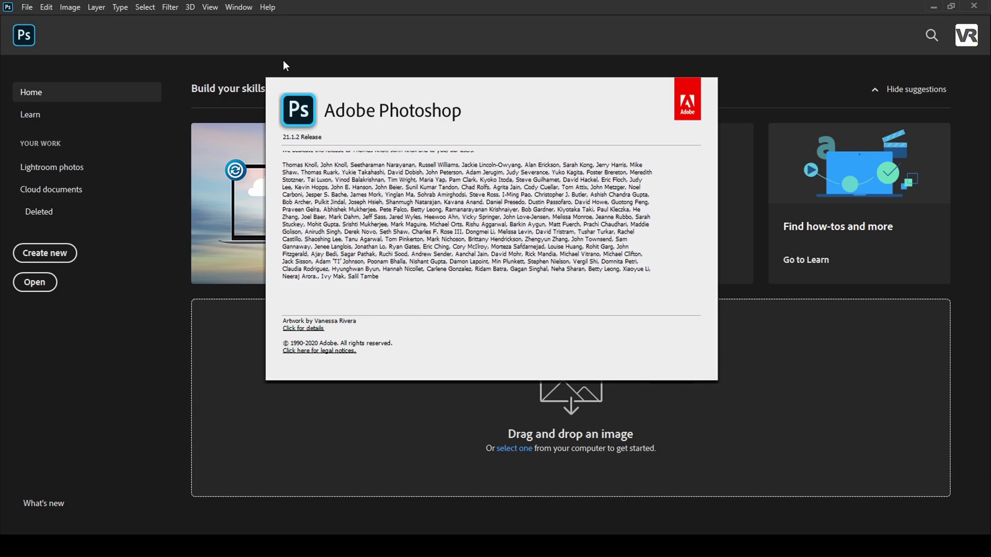
Dismiss the New Document window and quit Photoshop.
key(ctrl+n)
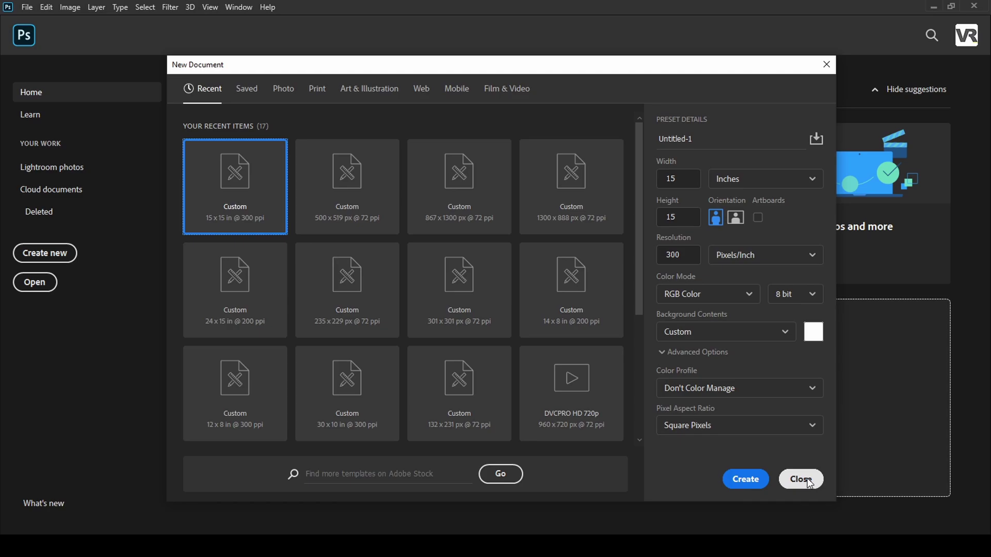
click(801, 479)
click(974, 6)
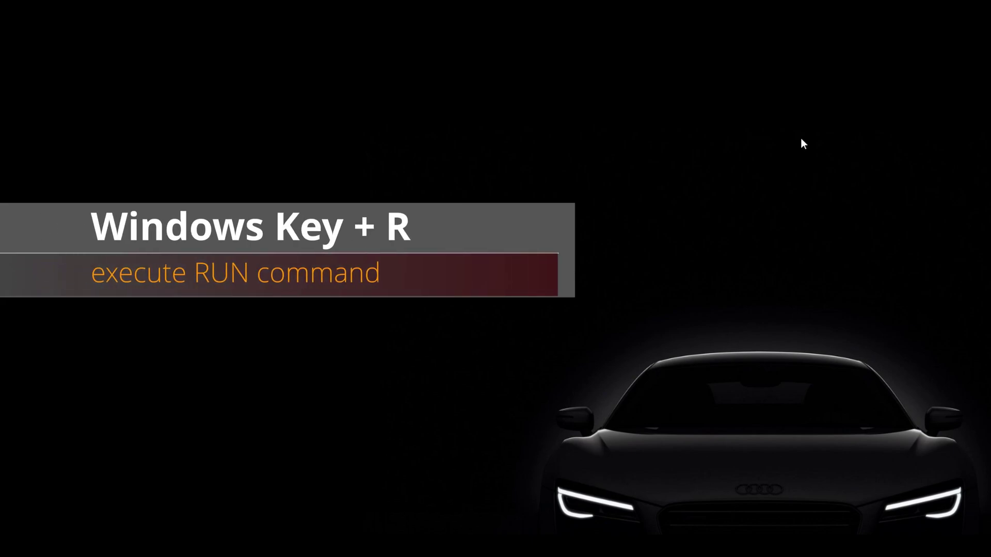
Run %appdata% from the Win+R box to open the Roaming folder.
key(super+r)
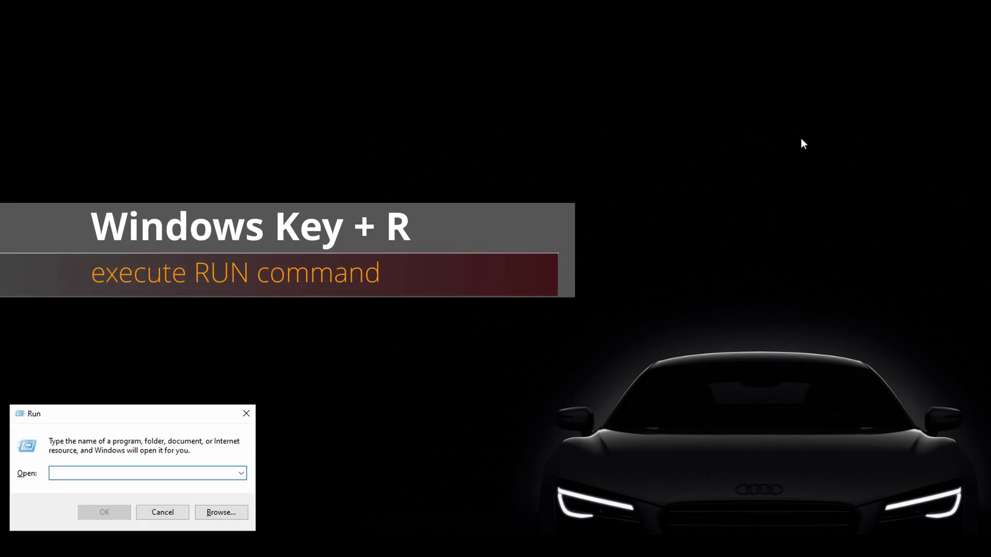
text(%)
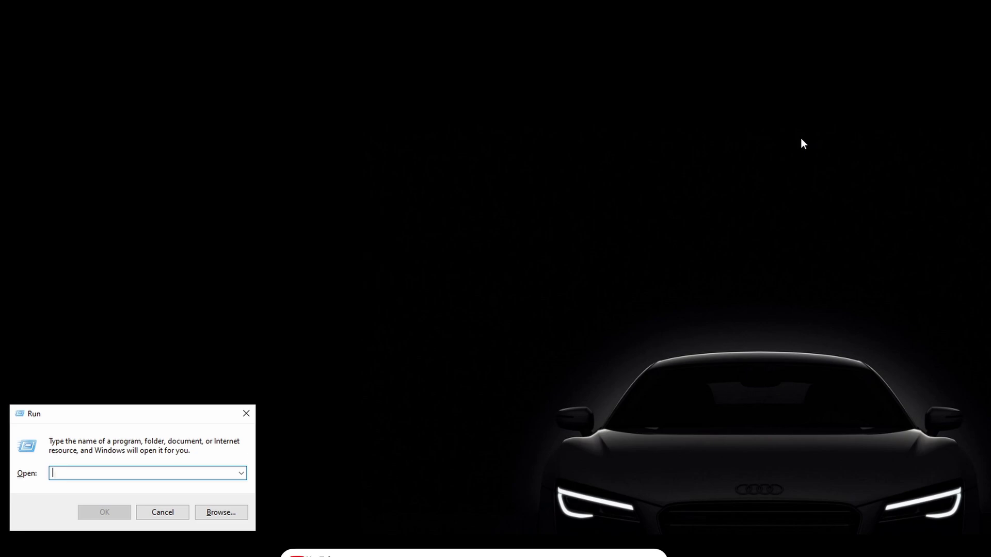
text(appdata)
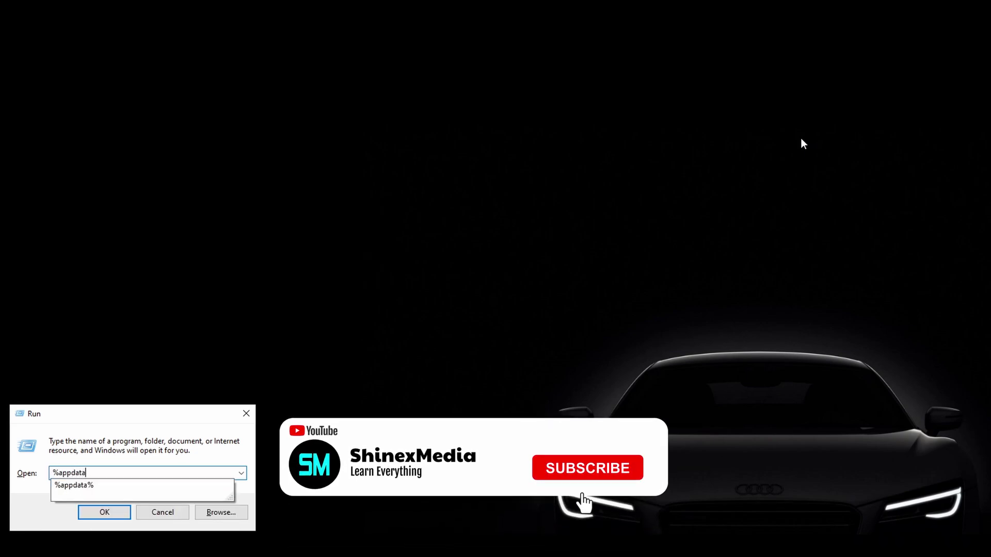
text(%)
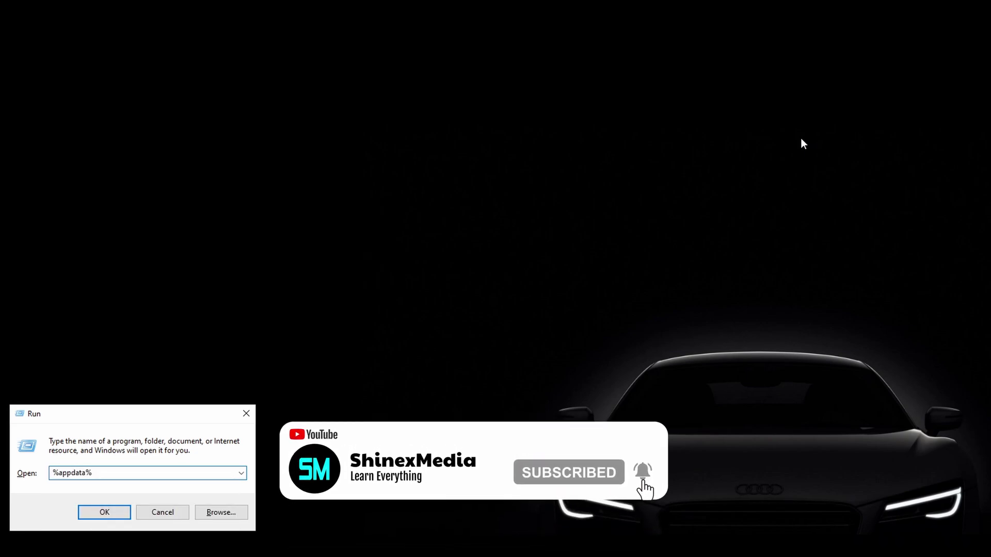
key(Return)
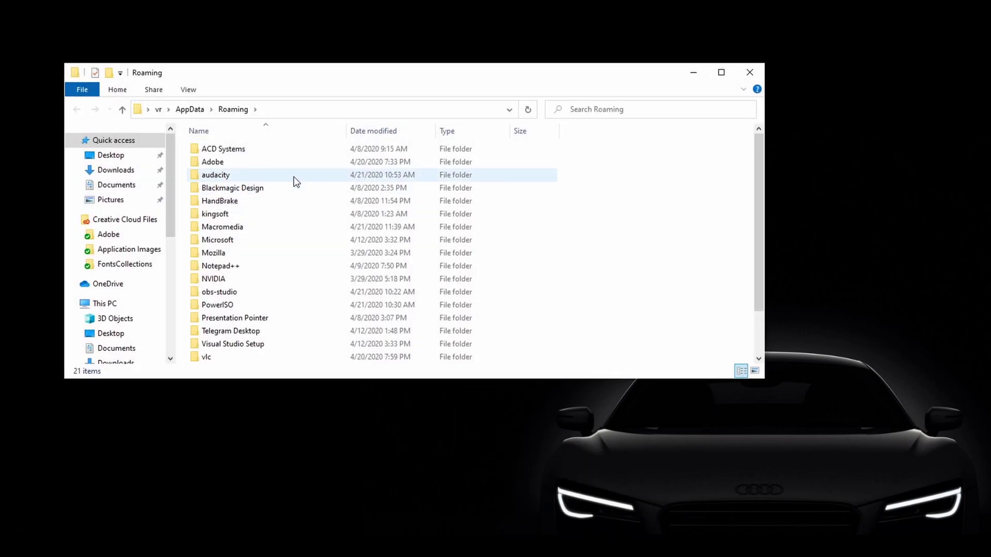
Browse Adobe > Adobe Photoshop 2020 > Settings and open MRU New Doc Sizes in Notepad.
double_click(227, 163)
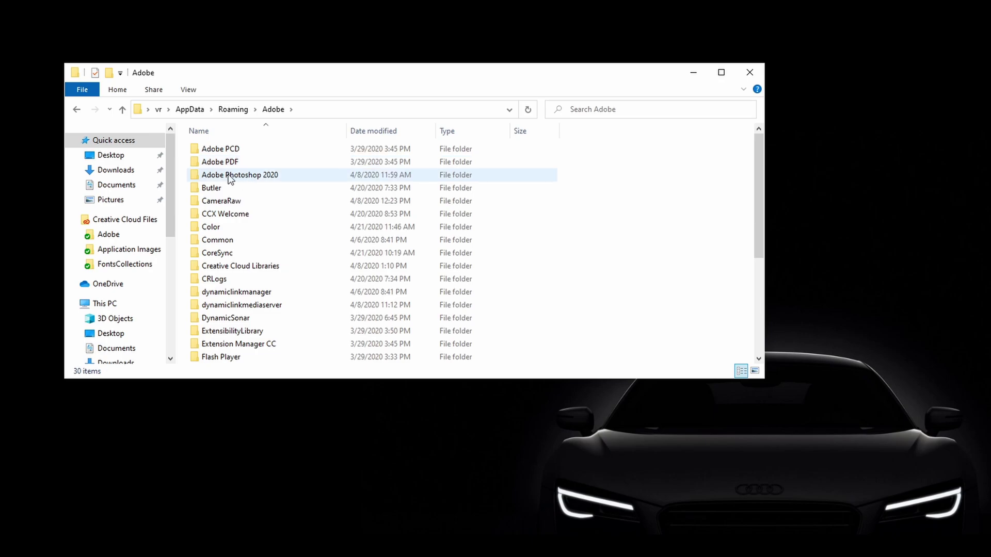
double_click(237, 176)
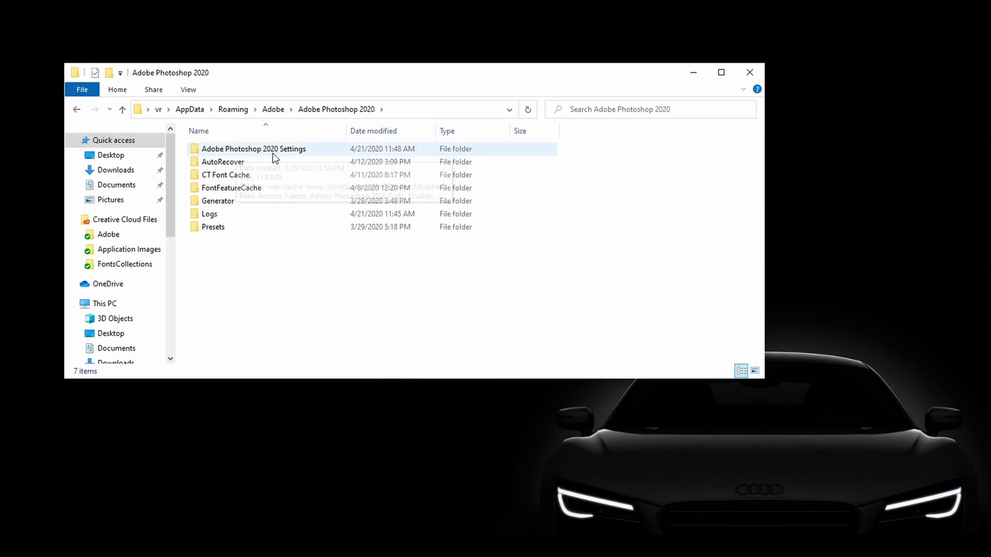
double_click(286, 151)
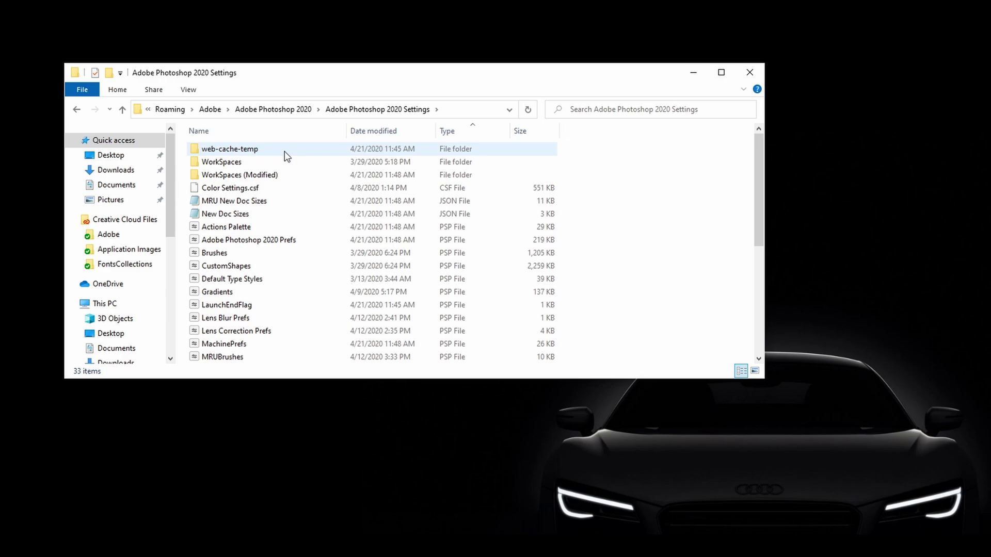
click(232, 213)
mouse_move(177, 192)
mouse_down()
mouse_move(293, 226)
mouse_move(292, 209)
mouse_up()
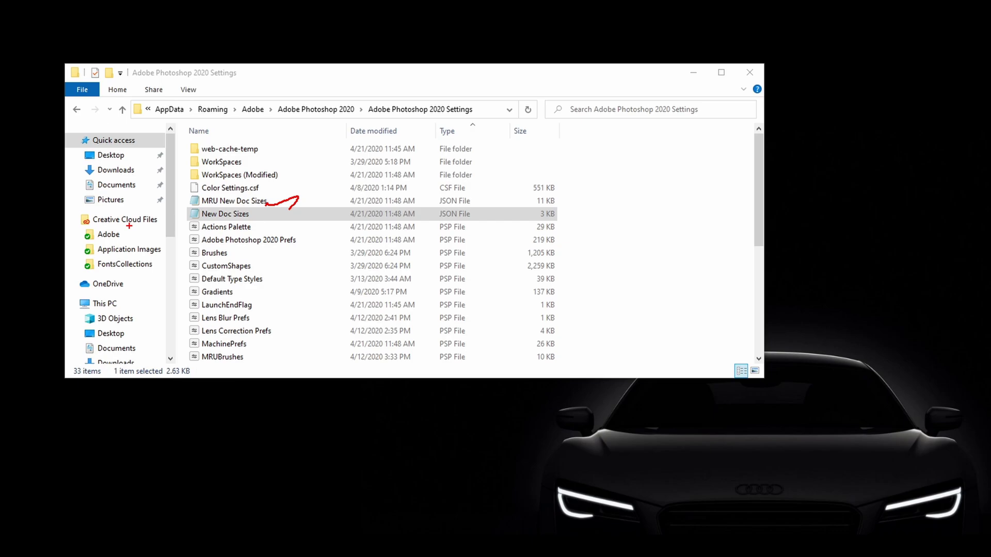
key(Escape)
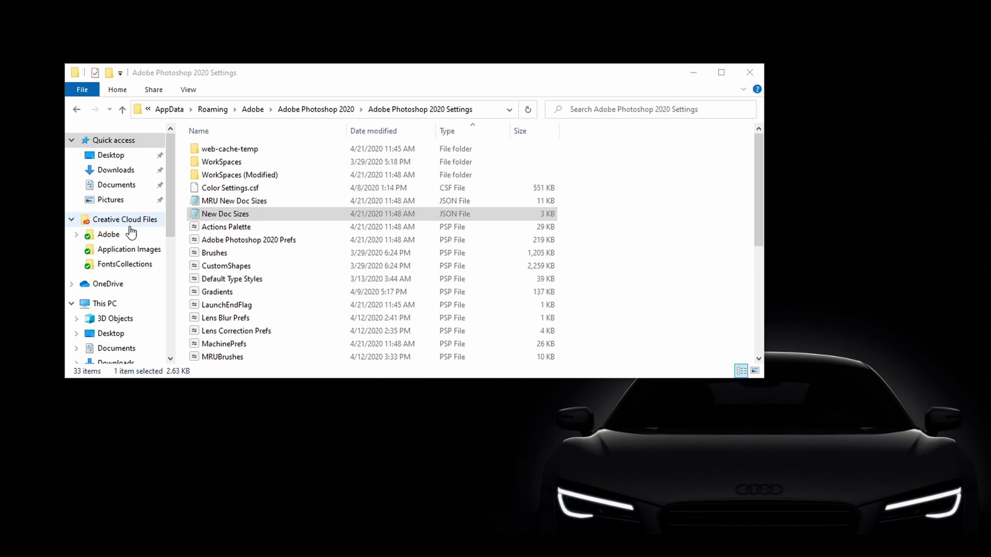
double_click(243, 201)
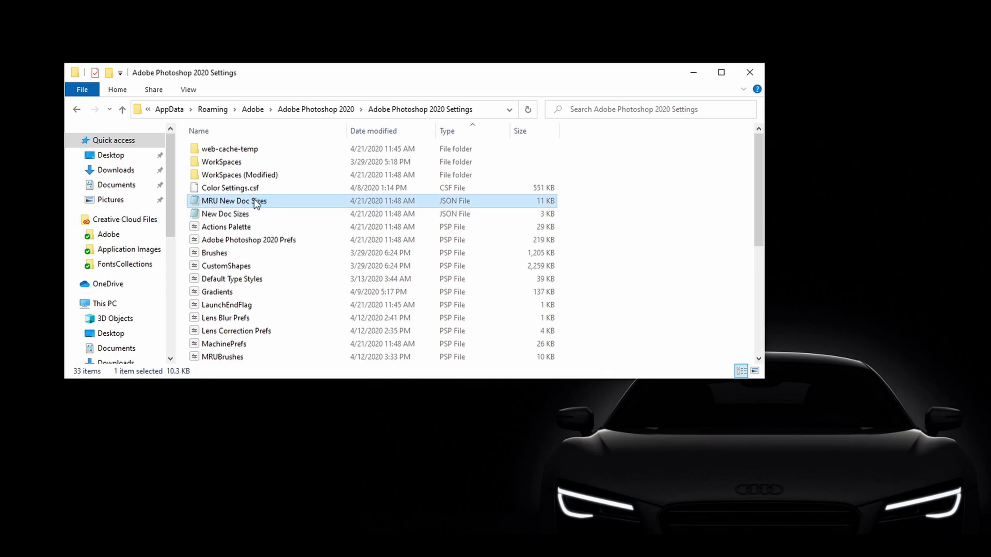
Place Notepad beside Photoshop to compare the 15×15-inch preset with the recent items.
drag(412, 93, 307, 94)
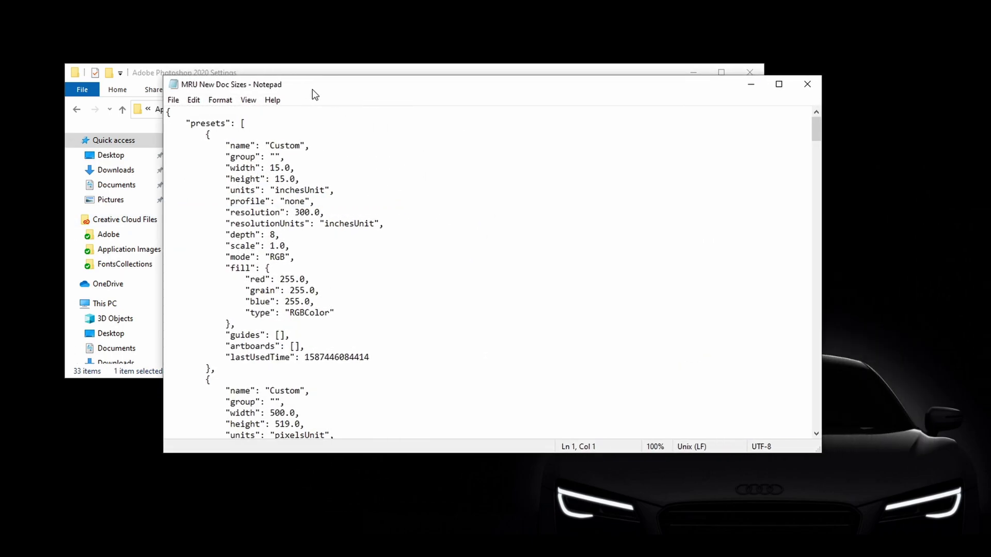
mouse_move(816, 125)
mouse_down()
mouse_move(792, 416)
mouse_move(786, 132)
mouse_up()
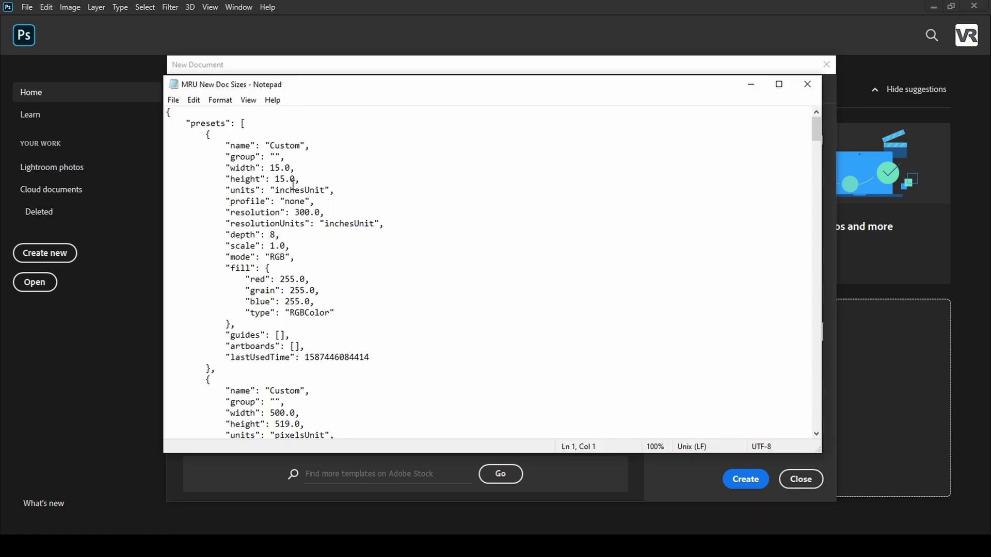
mouse_move(295, 181)
mouse_down()
mouse_move(271, 179)
mouse_move(291, 168)
mouse_up()
drag(288, 94, 470, 136)
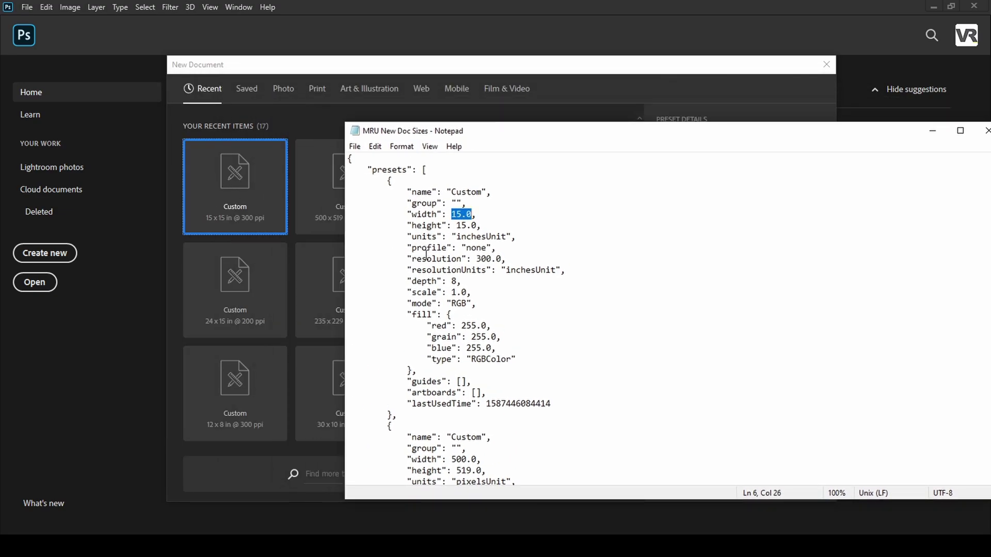
Highlight the first preset entry, then close Notepad without saving changes.
click(393, 415)
key(shift+Up)
key(shift+Up)
key(shift+Up)
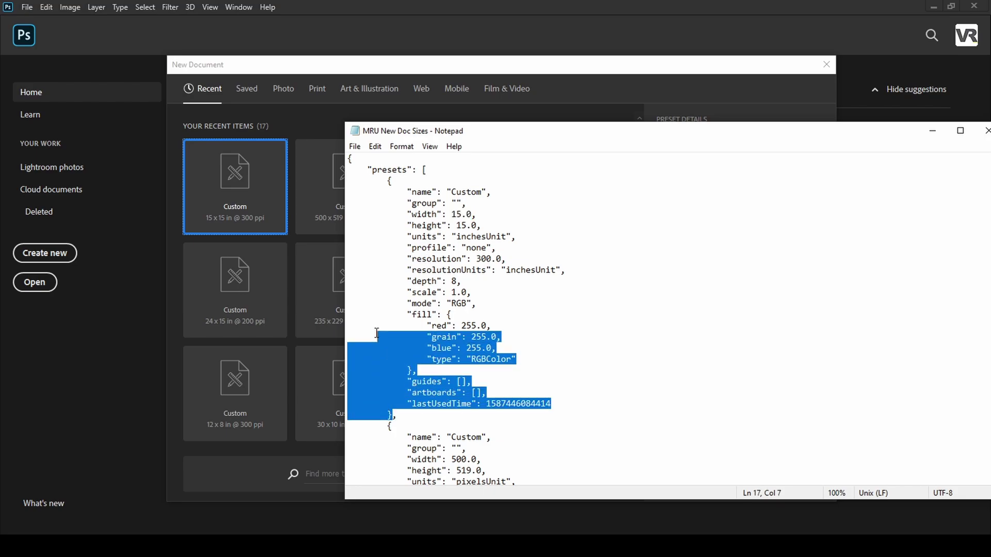
key(shift+Up)
key(shift+Up)
key(shift+Up)
key(shift+Up)
key(shift+Up)
key(shift+Up)
key(shift+Up)
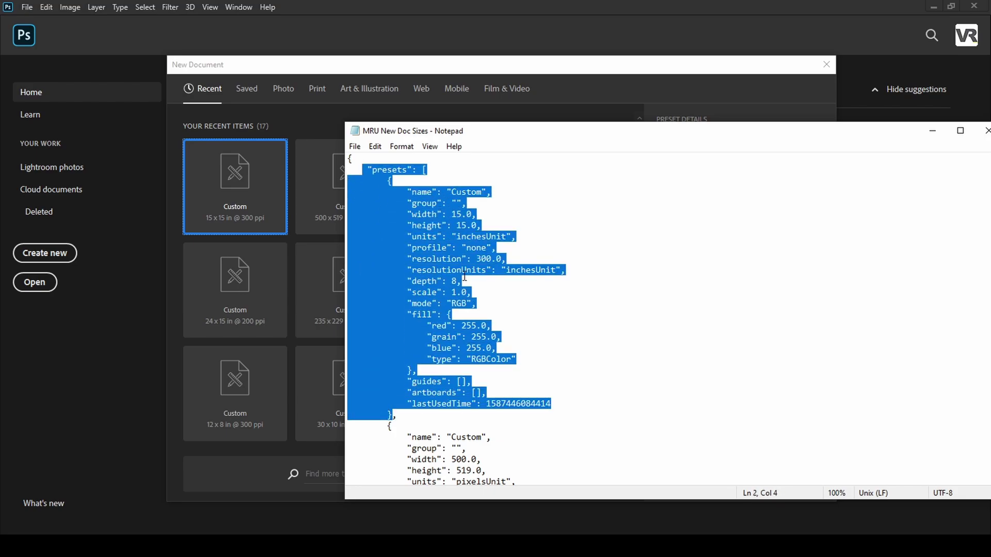
click(464, 277)
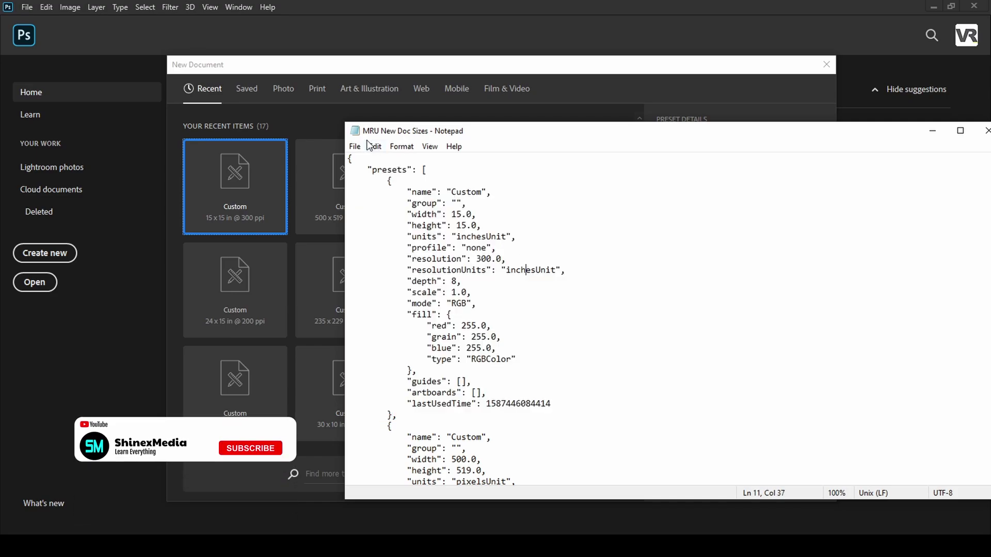
key(alt+F4)
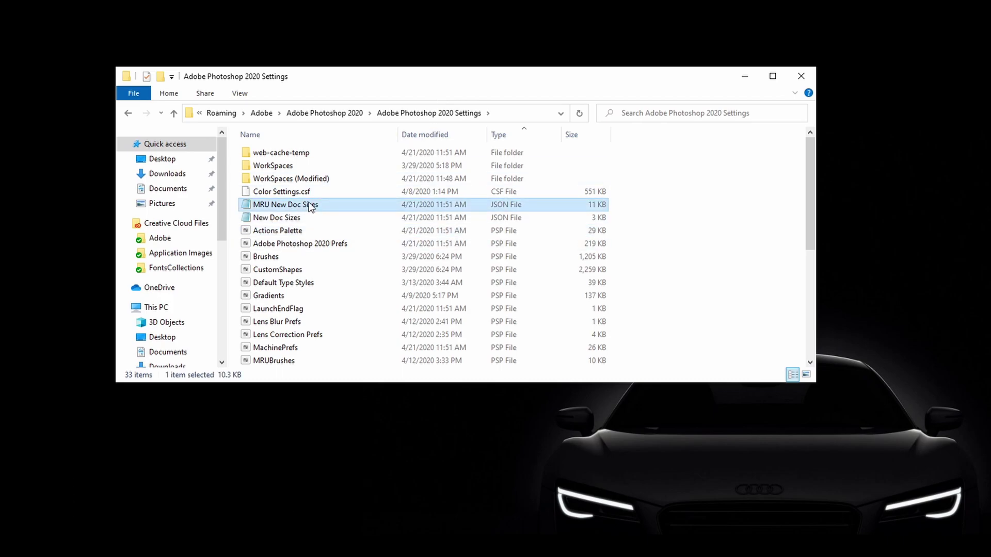
Remove MRU New Doc Sizes from Photoshop 2020 Settings with the Delete key.
key(Delete)
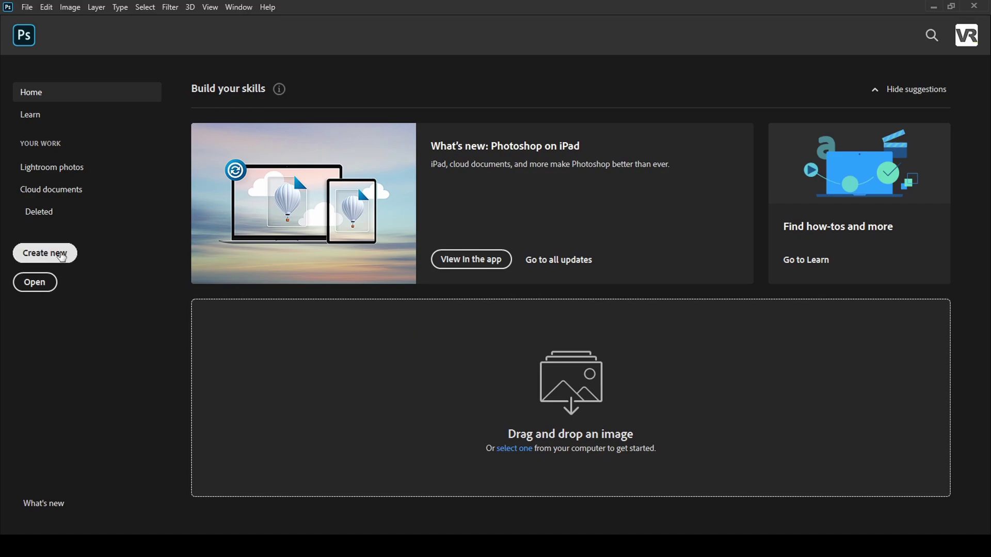
Reopen New Document from Home to confirm Recent lists only the default 7×5-inch 300-ppi size.
click(62, 257)
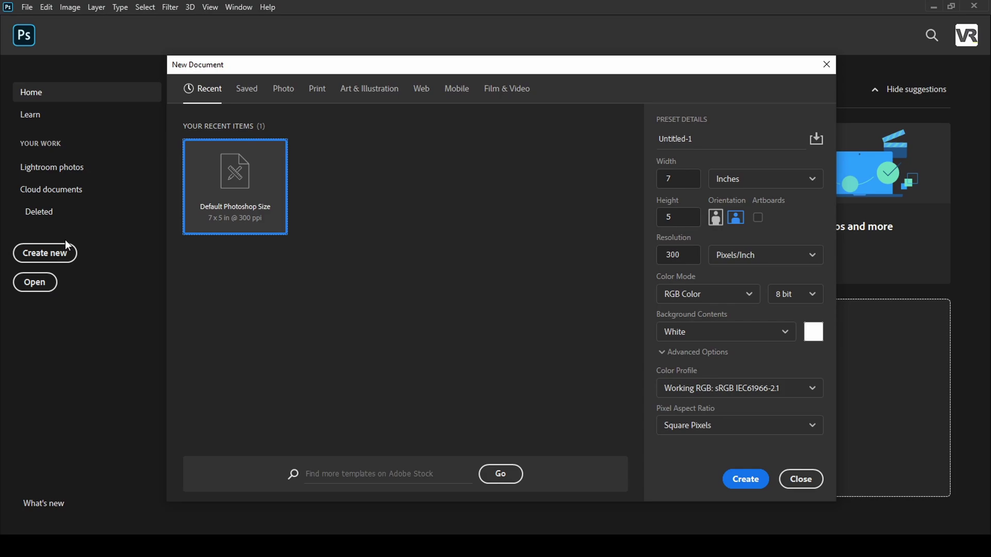
key(Escape)
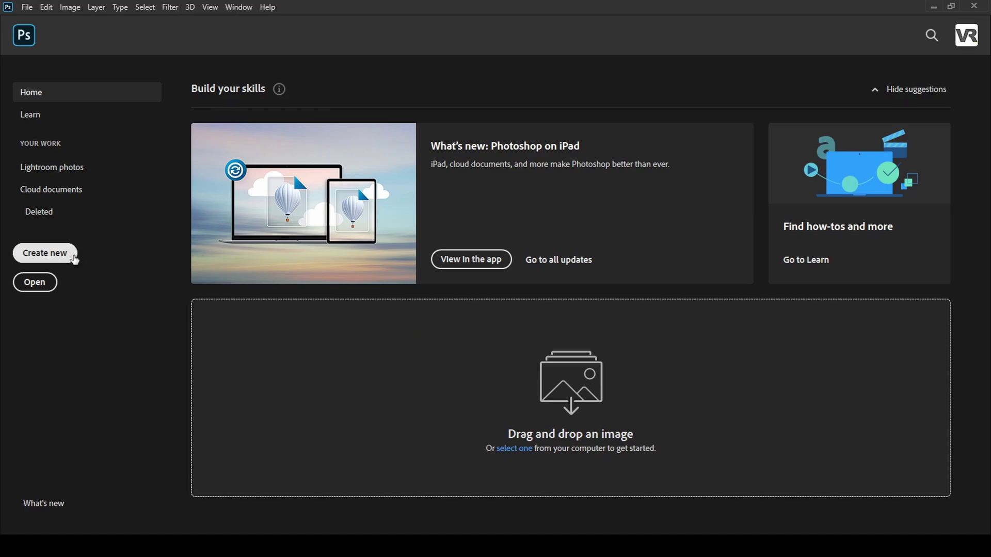
click(61, 255)
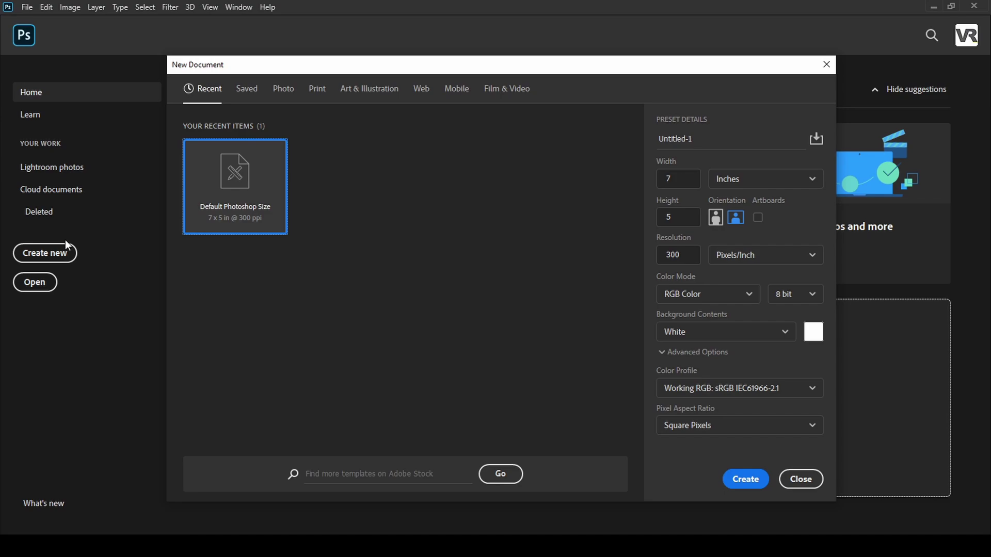
key(Escape)
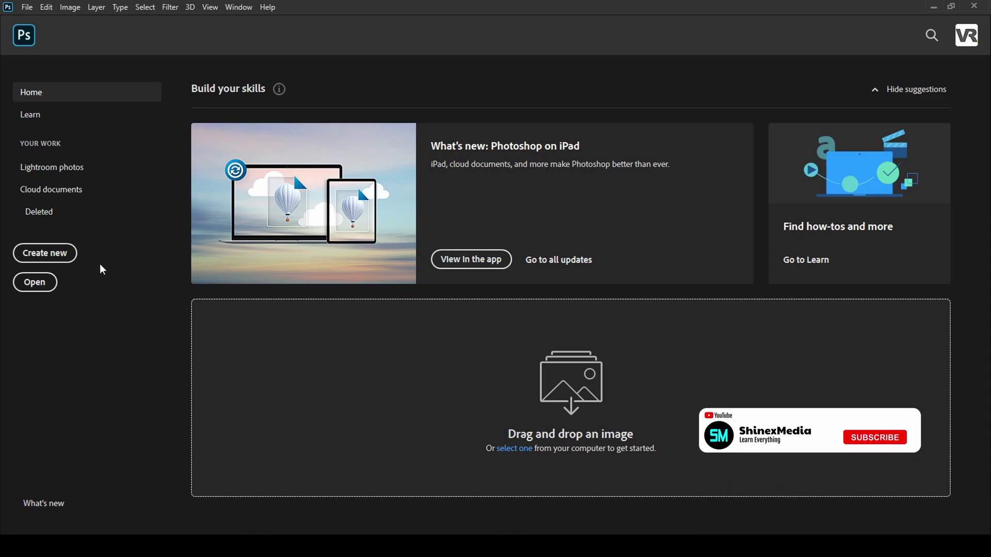
click(62, 255)
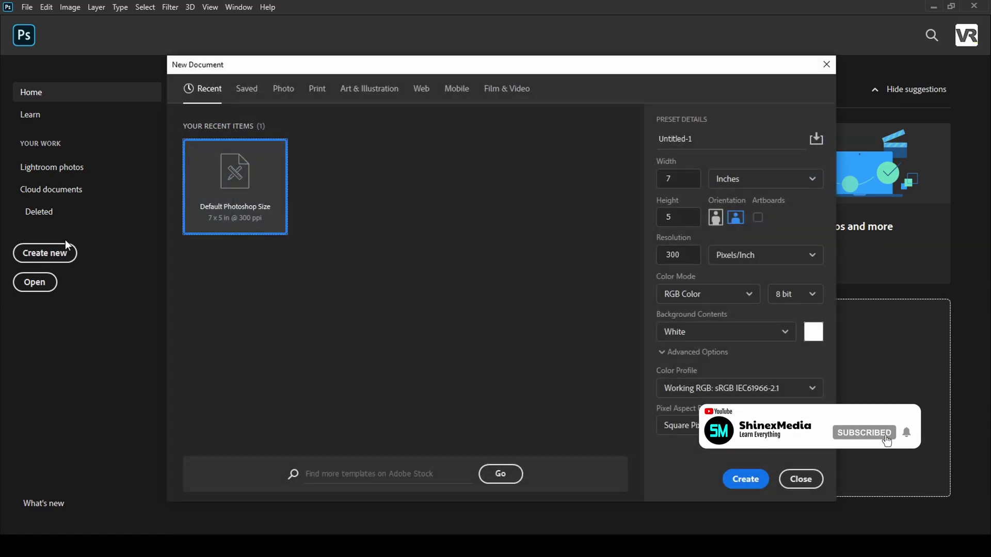